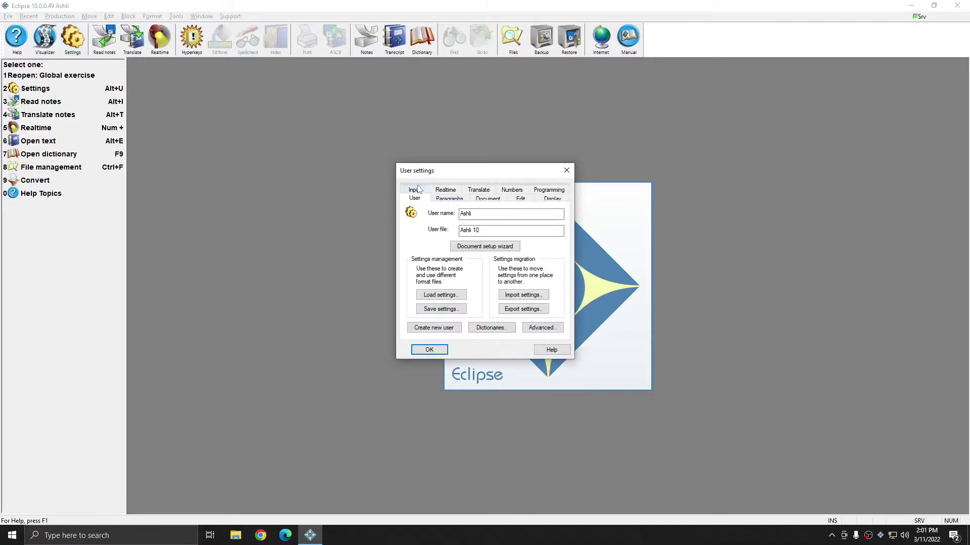
Step: Check the Input settings, keep Passport Touch as the writer model, and close the settings
left_click(416, 189)
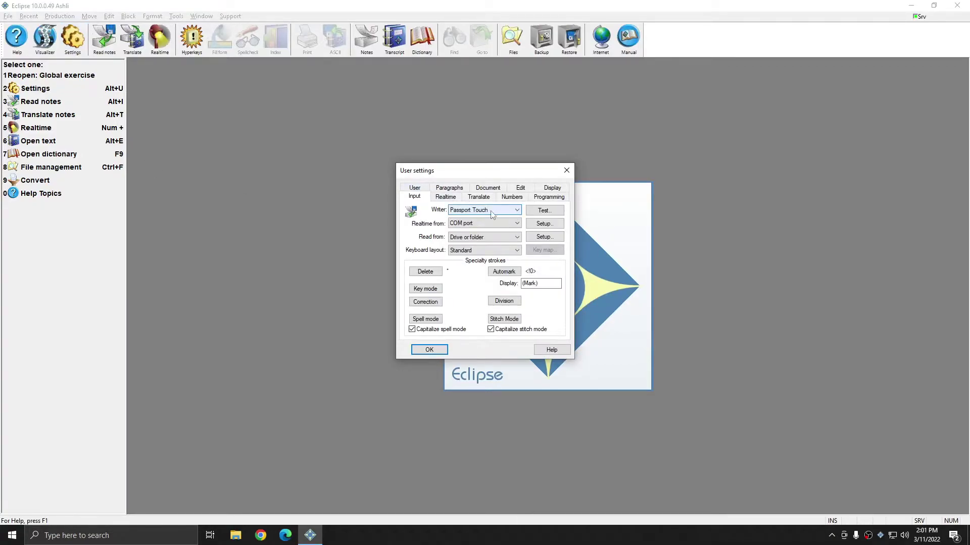
left_click(491, 210)
left_click(489, 219)
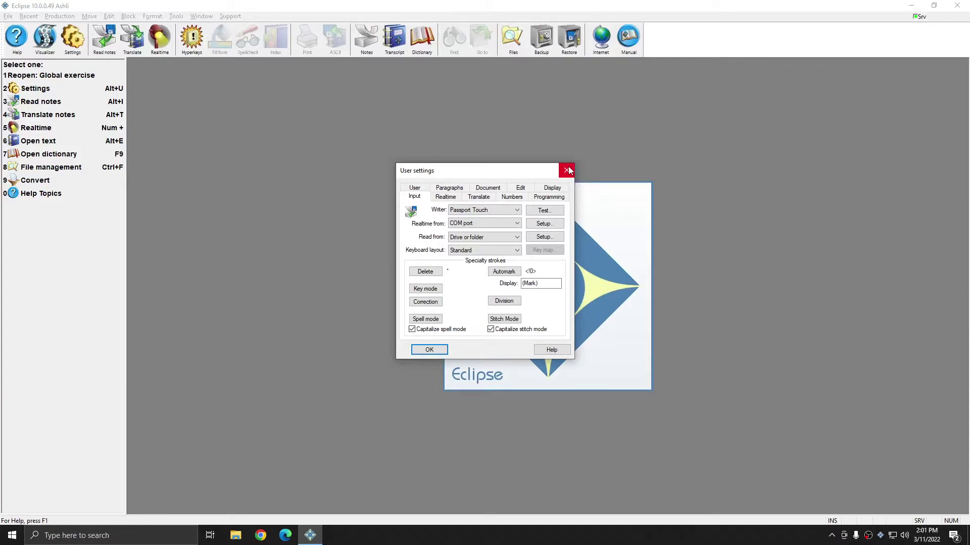
left_click(567, 171)
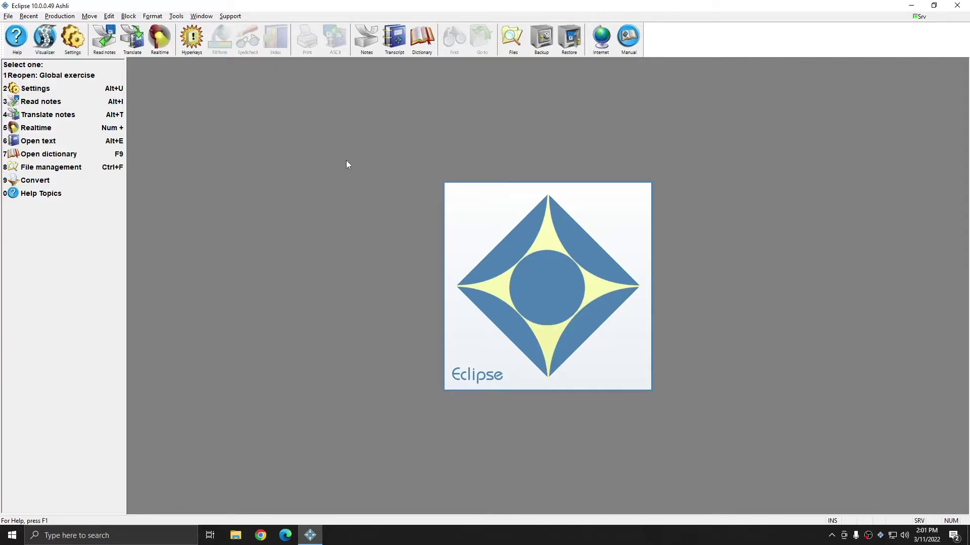
Step: Confirm Shadowed keys stays enabled in the Display tab's Notebar options
left_click(73, 38)
left_click(552, 198)
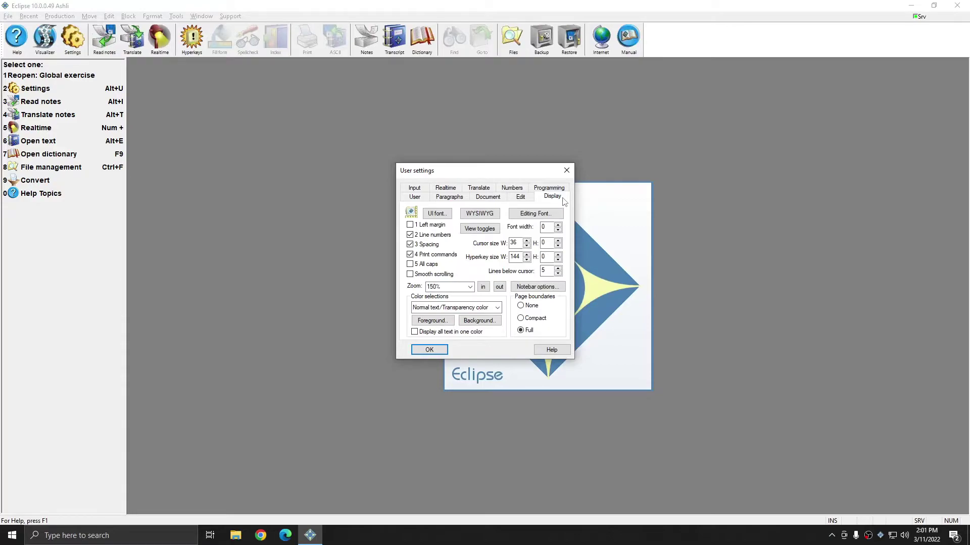
left_click(541, 288)
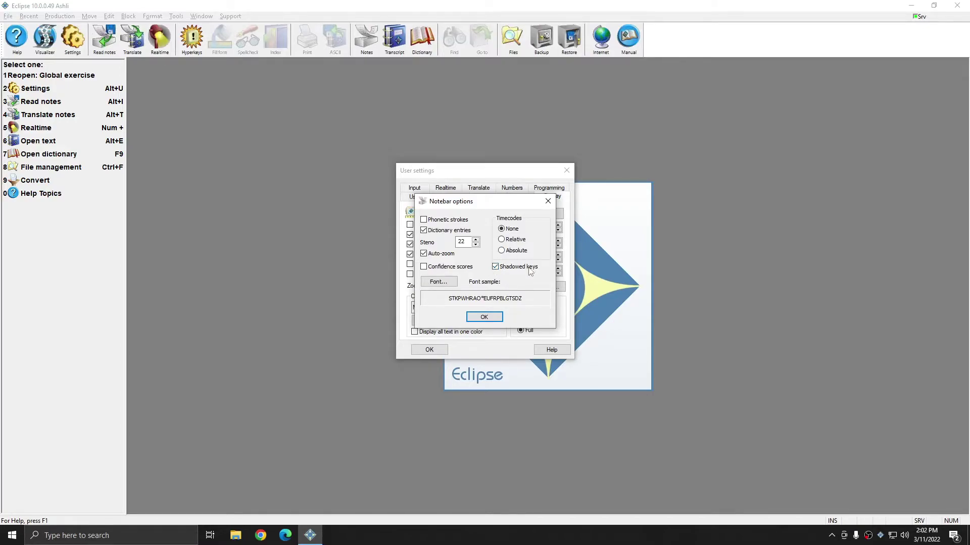
left_click(484, 317)
Step: Close the user settings and start a new realtime job to write steno
left_click(428, 349)
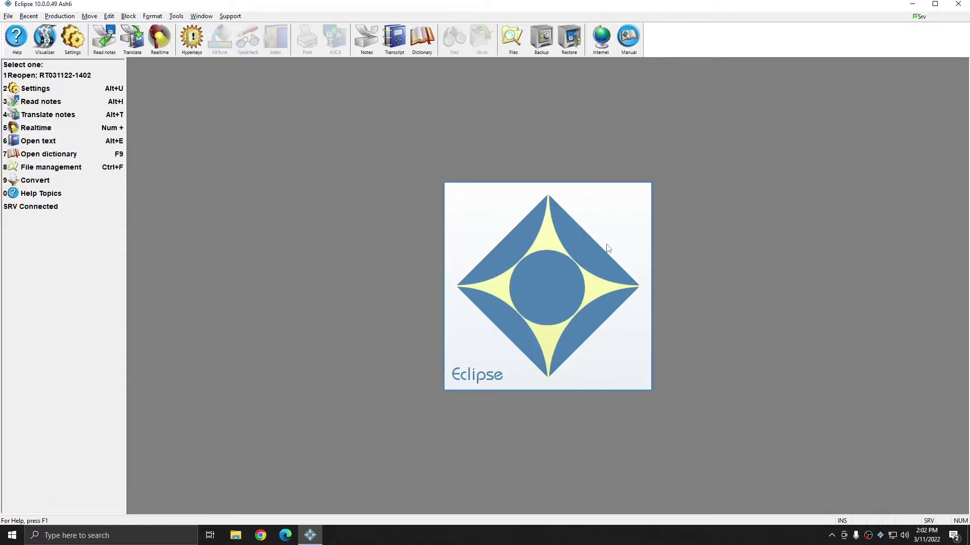
key("1")
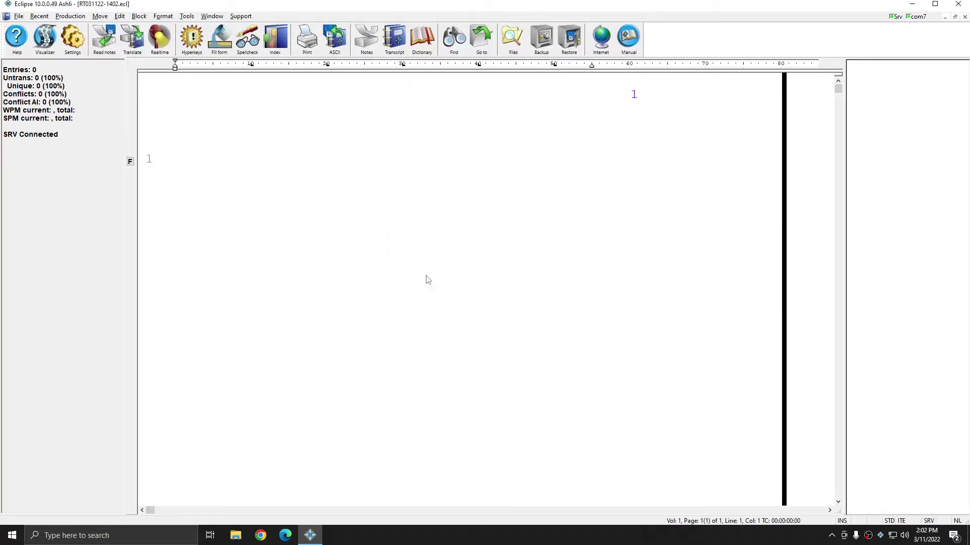
type("Q.")
type("PH-FP it will windchillmuch RO*R AOULT")
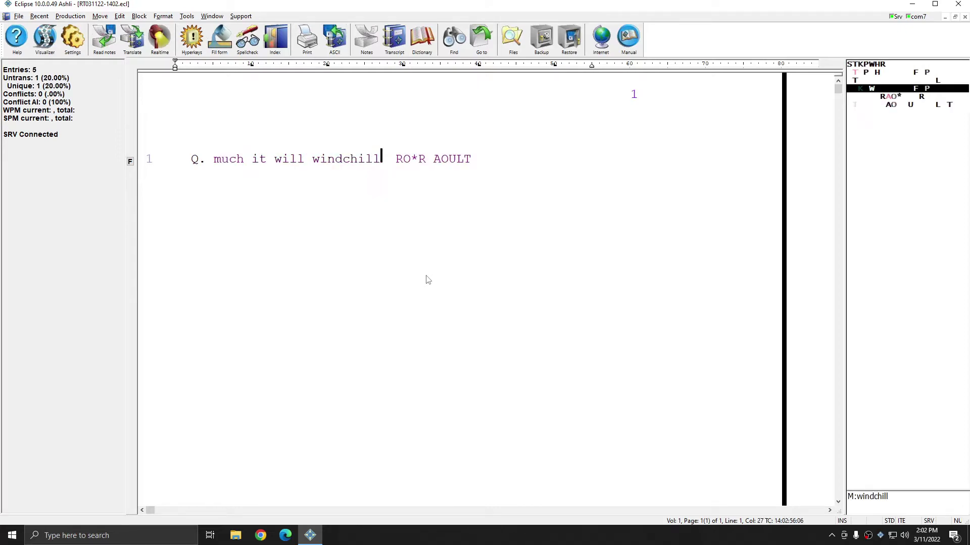
type(" STEUFLT STPWHR*FL TPAOEUP SAOEUGZ")
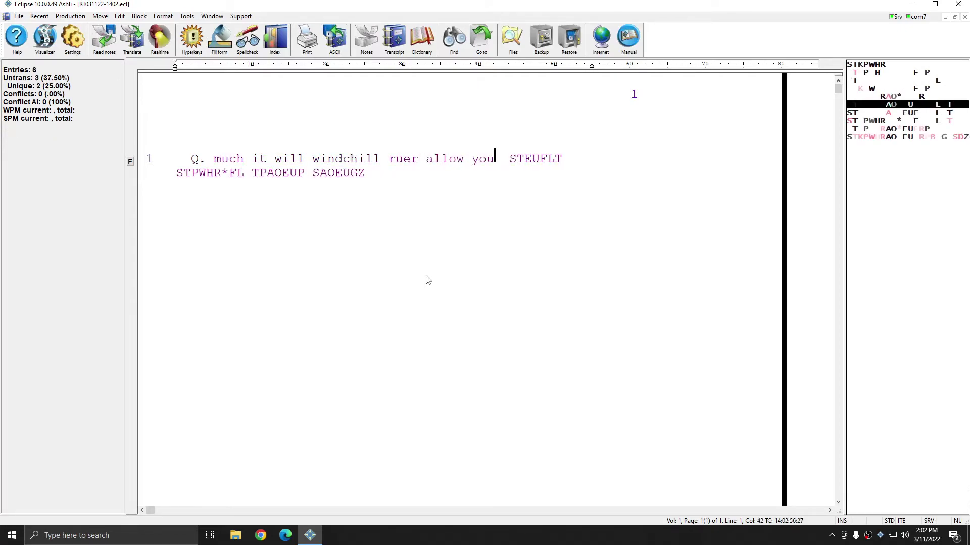
type(" AOEU prove")
type("pipe key")
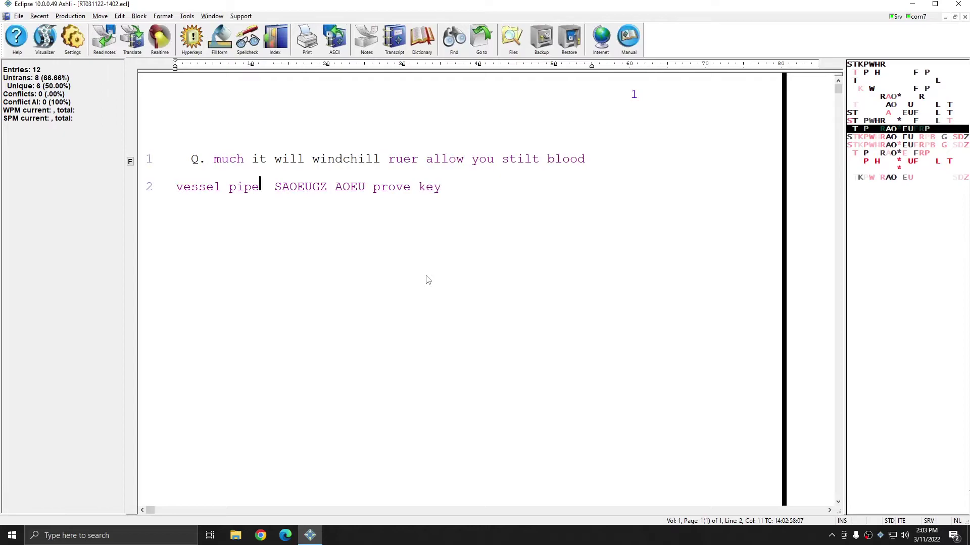
type(" see see SAOEU")
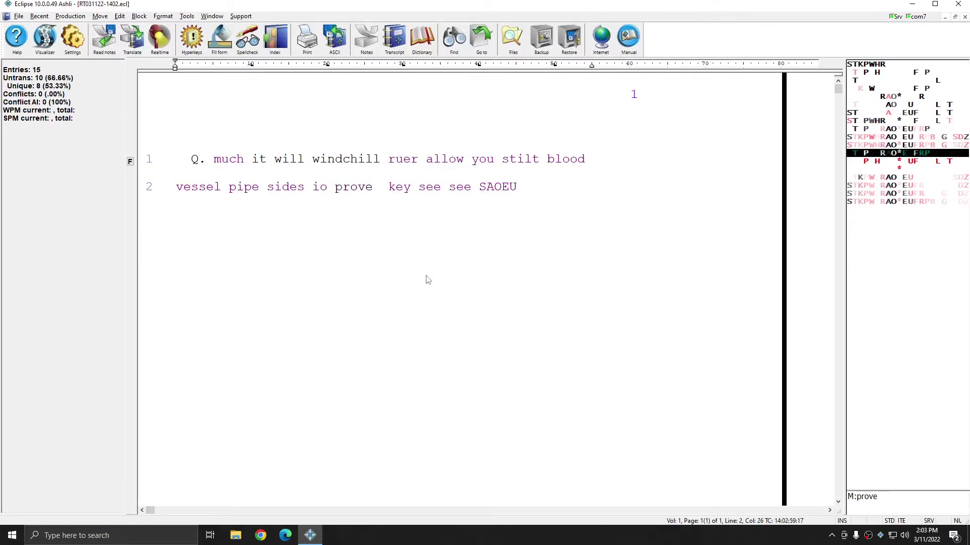
type("STKPWRAOEUP AOEU SPWRAOEU")
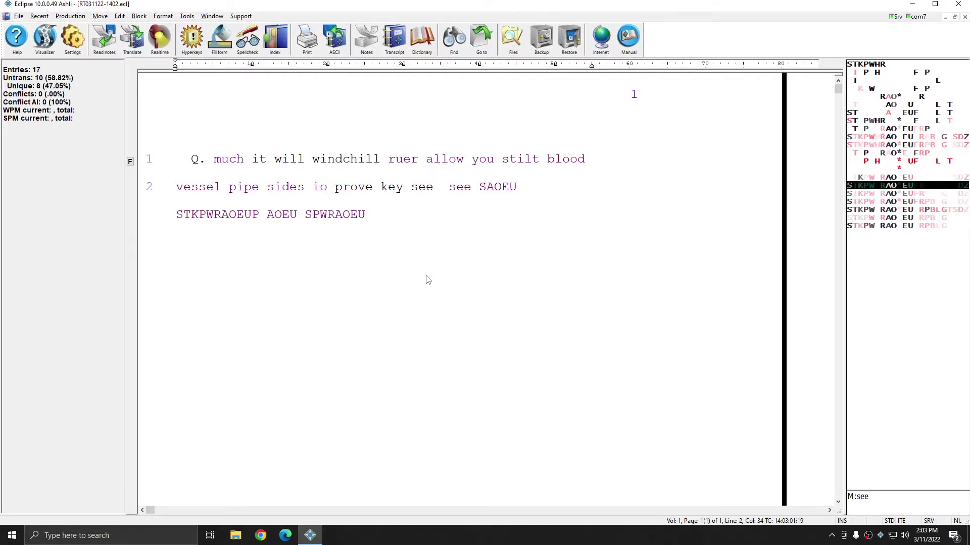
type(" SPWRAOEU STPWRAOEU")
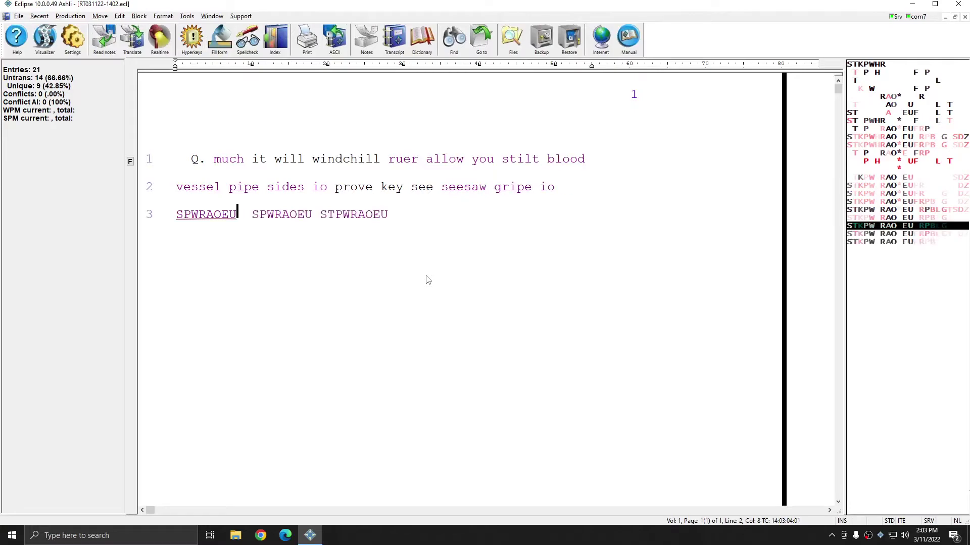
type(" 123W4R-678 123W4R-67 PHRORPL")
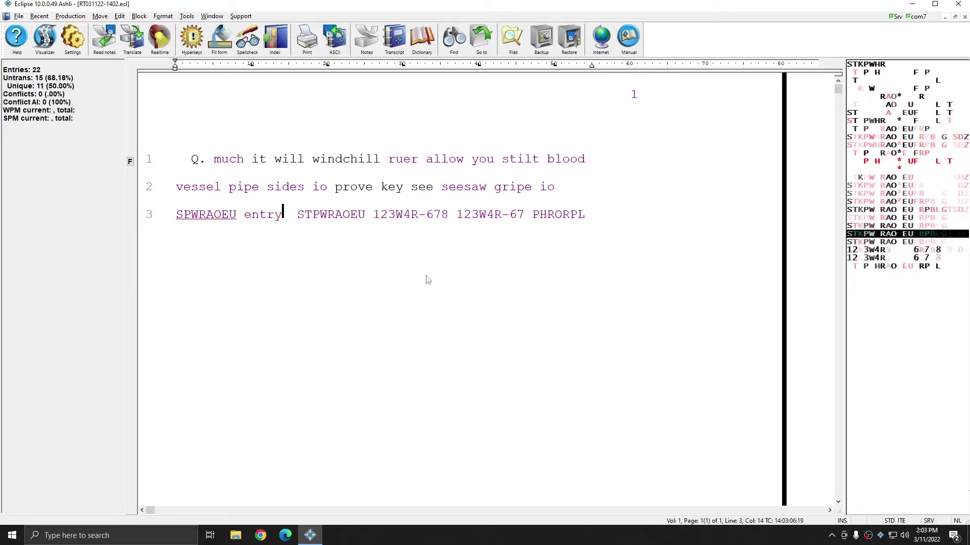
type(" pie part-time maim O*RPB")
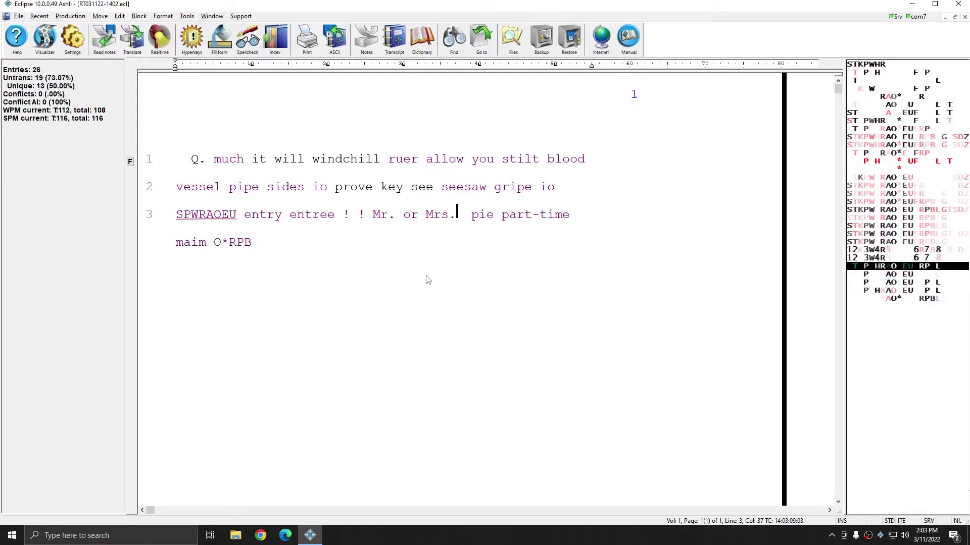
type(" WRAOPBL you'll")
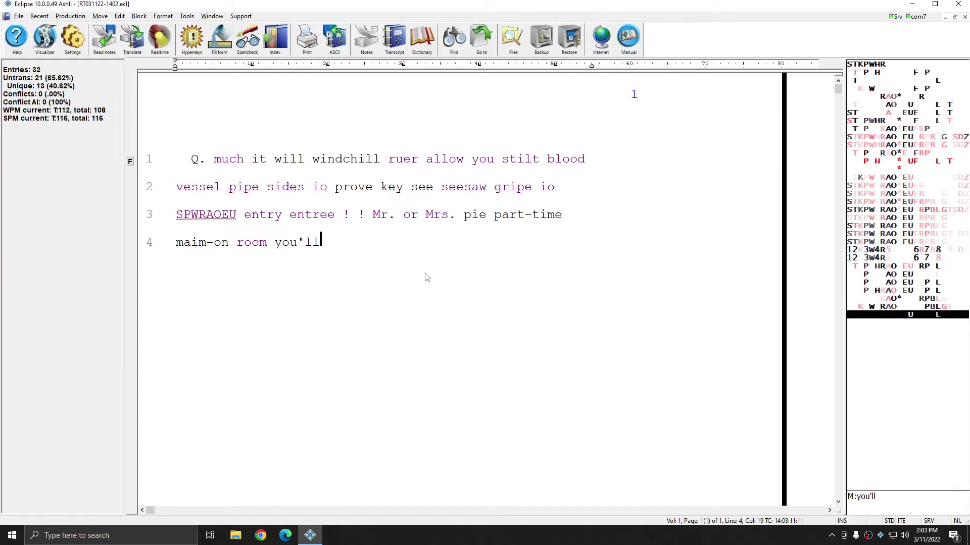
Step: Uncheck Shadowed keys in the Display tab's Notebar options and close both dialogs
left_click(72, 38)
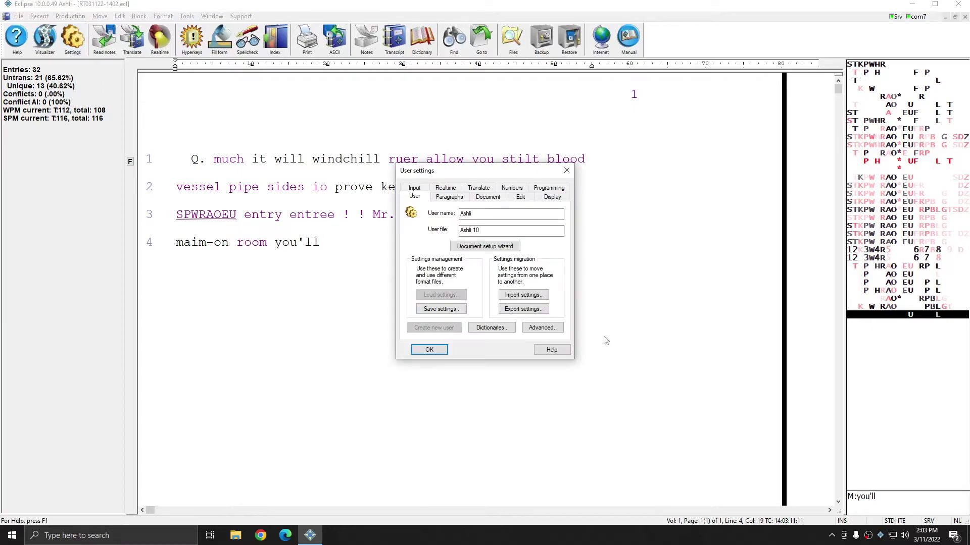
left_click(553, 197)
left_click(543, 288)
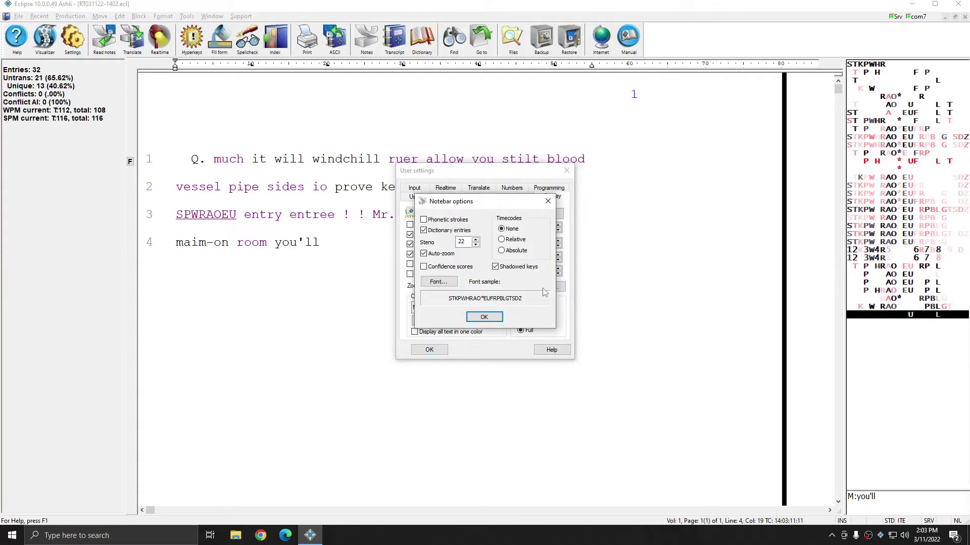
left_click(496, 266)
left_click(484, 318)
left_click(429, 349)
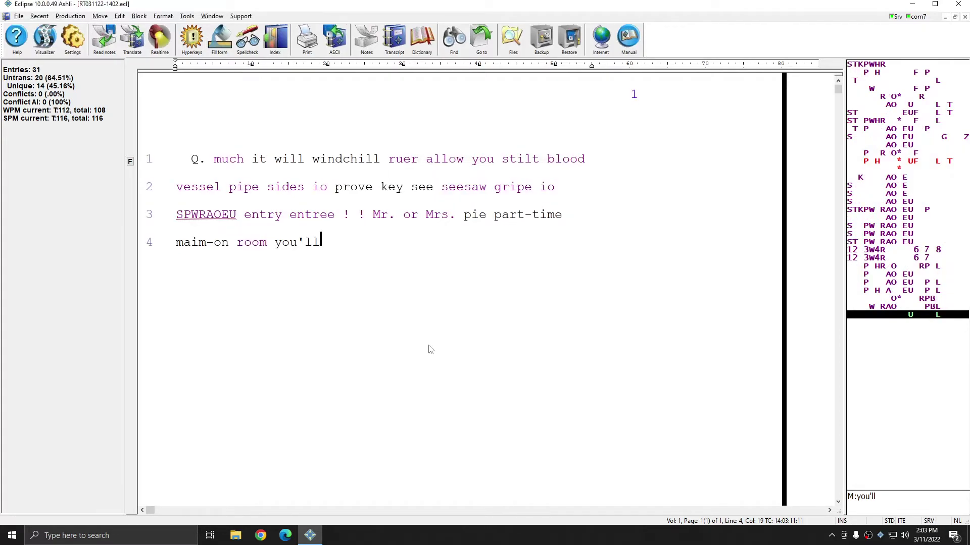
type("interact STPWAEUFRPLD slam dispute 23W4R5EU678D")
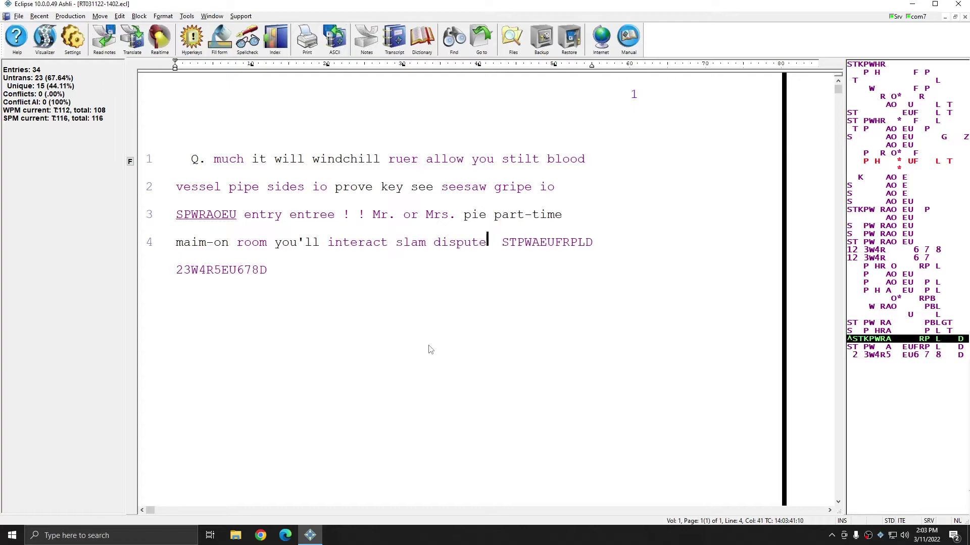
type(" if she remembered blame separation agreement")
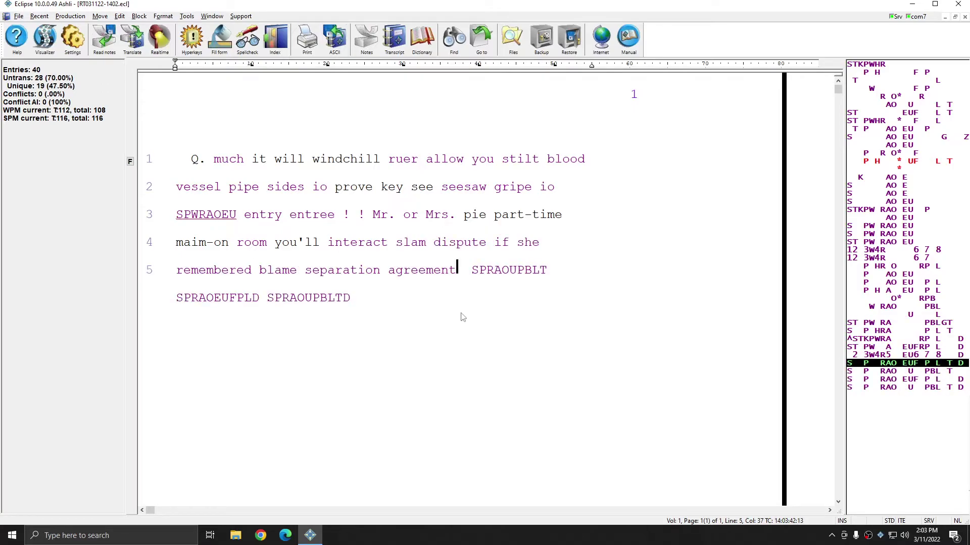
type(" prudent supreme prudent")
Step: Re-enable Shadowed keys from the notebar's right-click options, then reopen and close the options
right_click(888, 250)
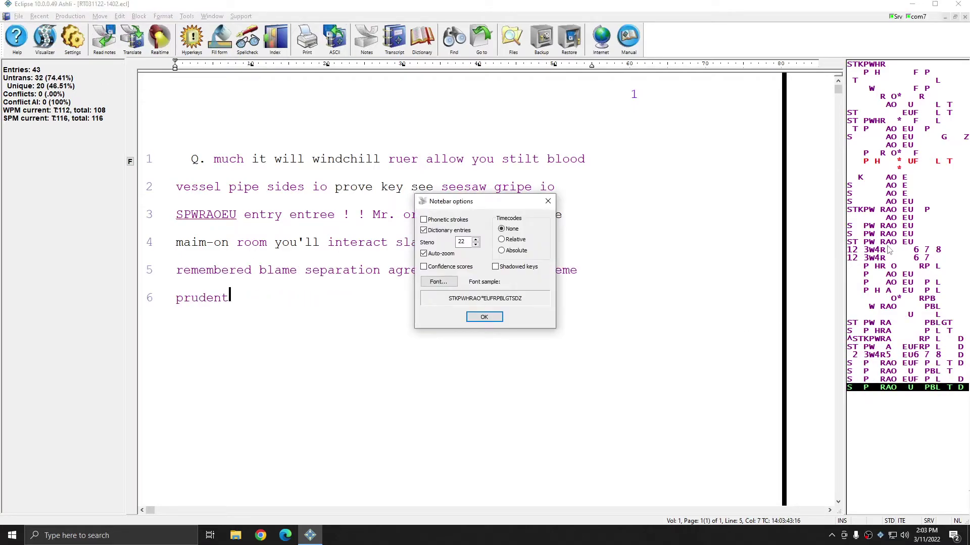
left_click(496, 266)
left_click(484, 317)
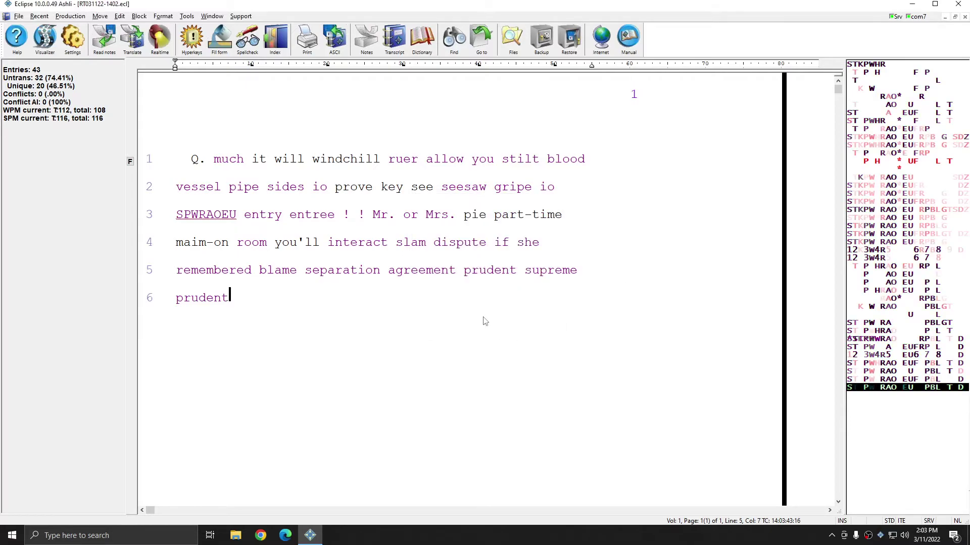
right_click(915, 228)
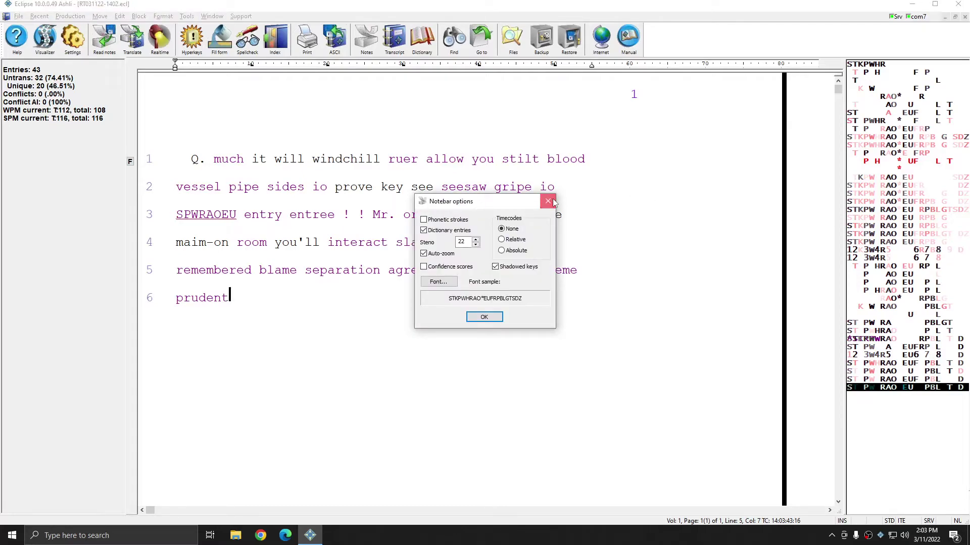
left_click(549, 202)
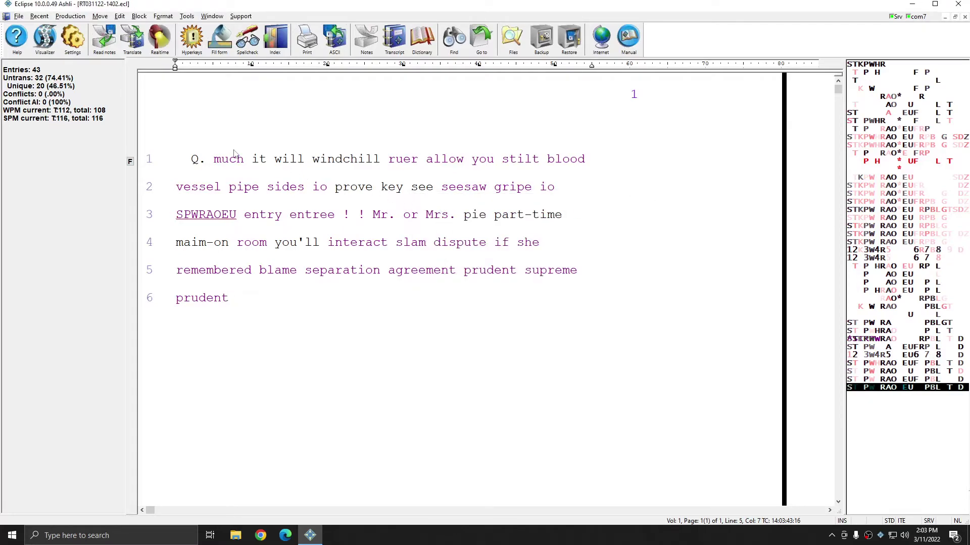
Step: Reopen Notebar options from the Display tab of the user settings, showing Shadowed keys unchecked
left_click(72, 42)
left_click(552, 197)
left_click(531, 287)
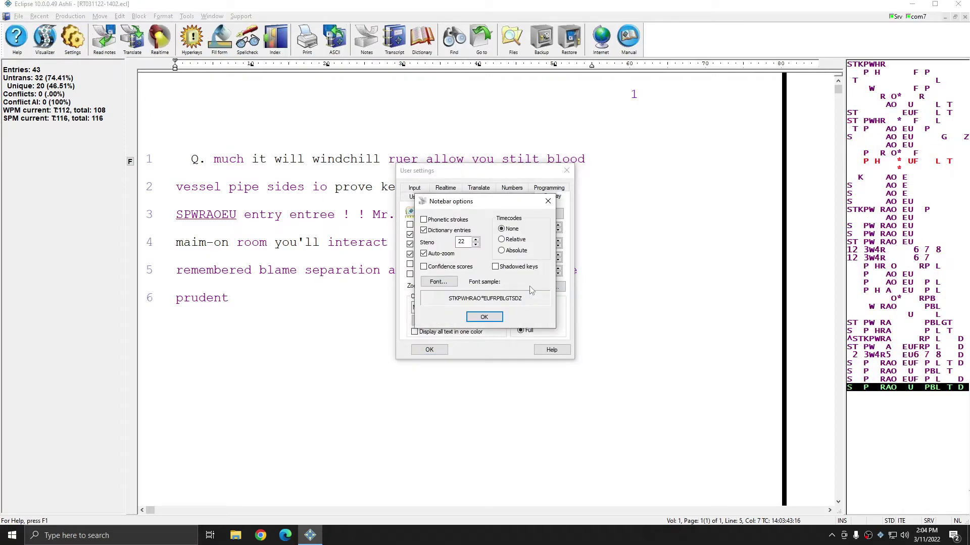